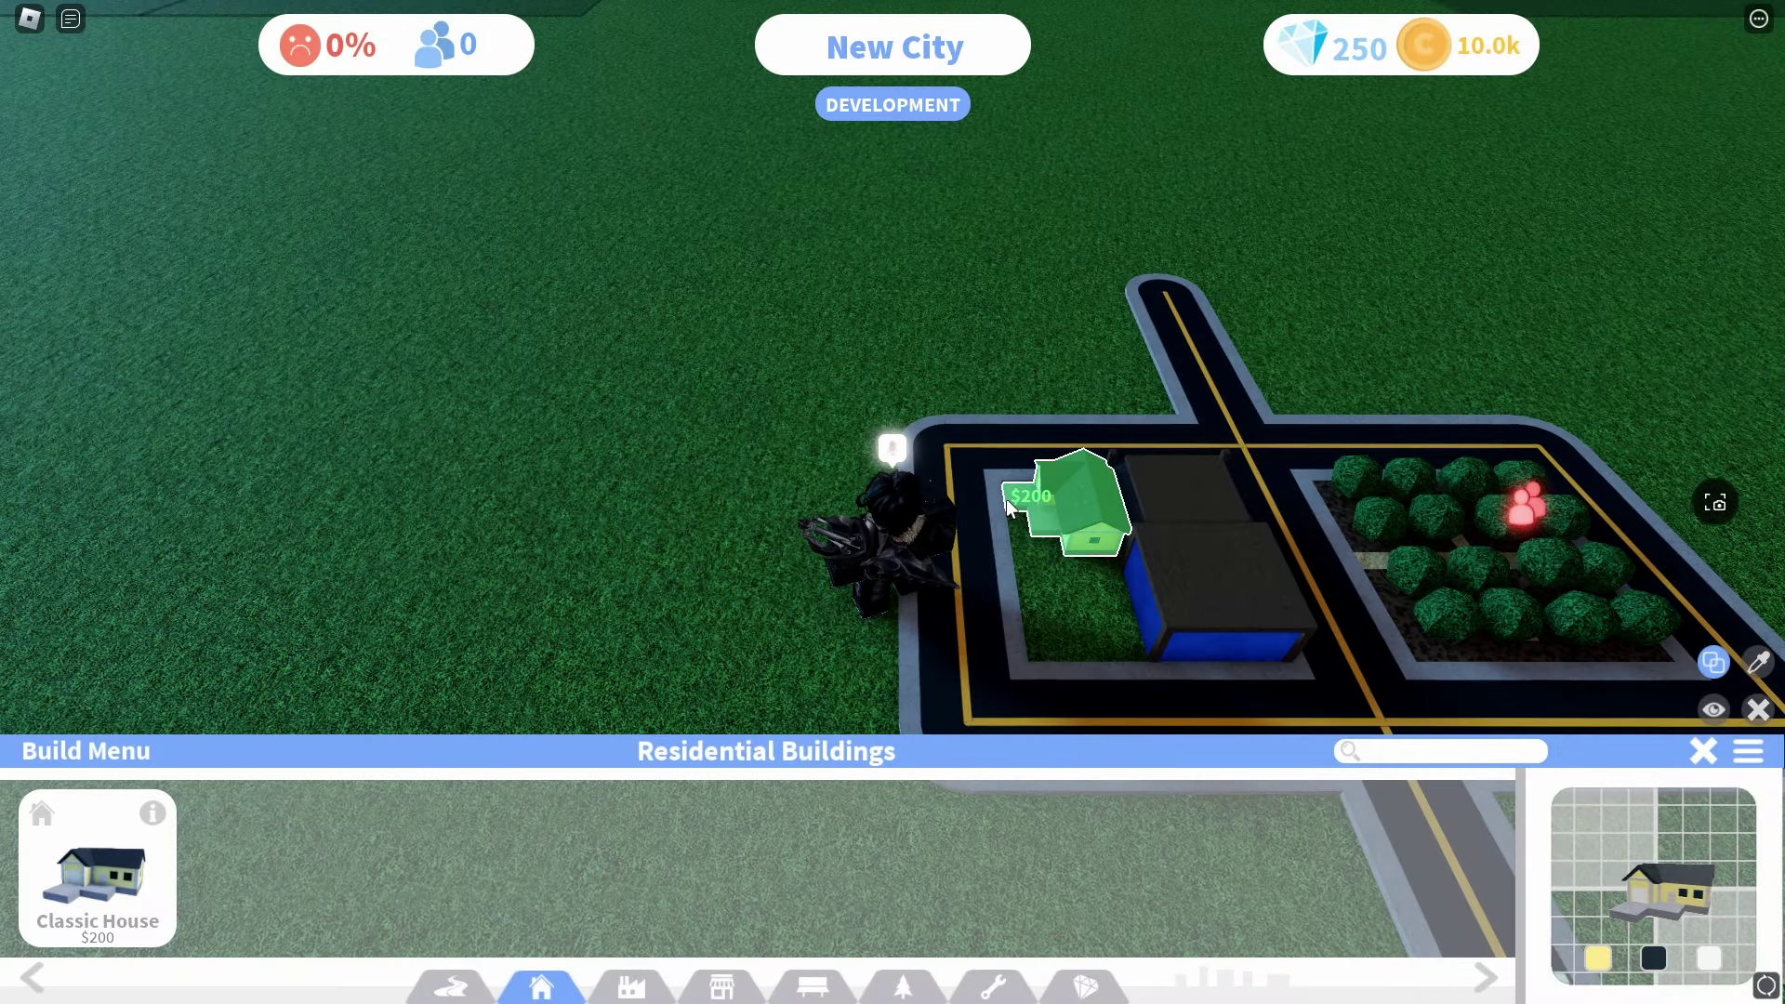
# Place two Classic Houses on the residential lots and select Small Tree Farm from Industrial buildings
pyautogui.click(1006, 499)
pyautogui.click(1079, 603)
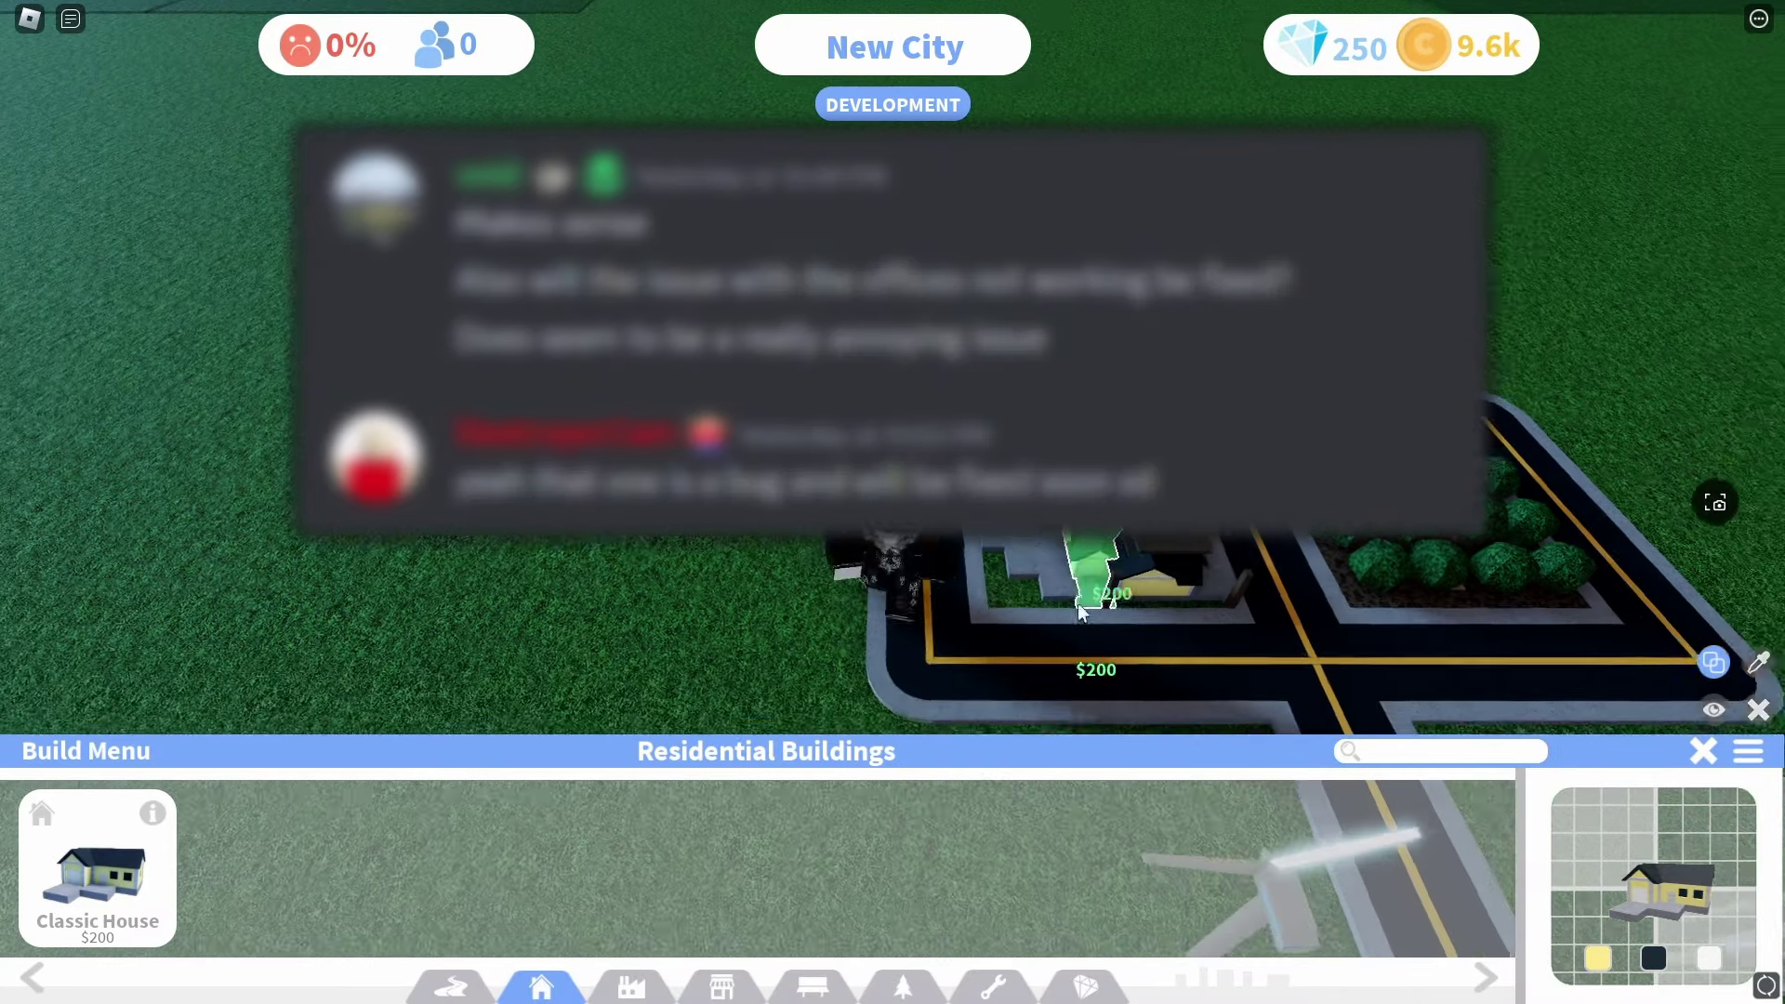
pyautogui.click(631, 986)
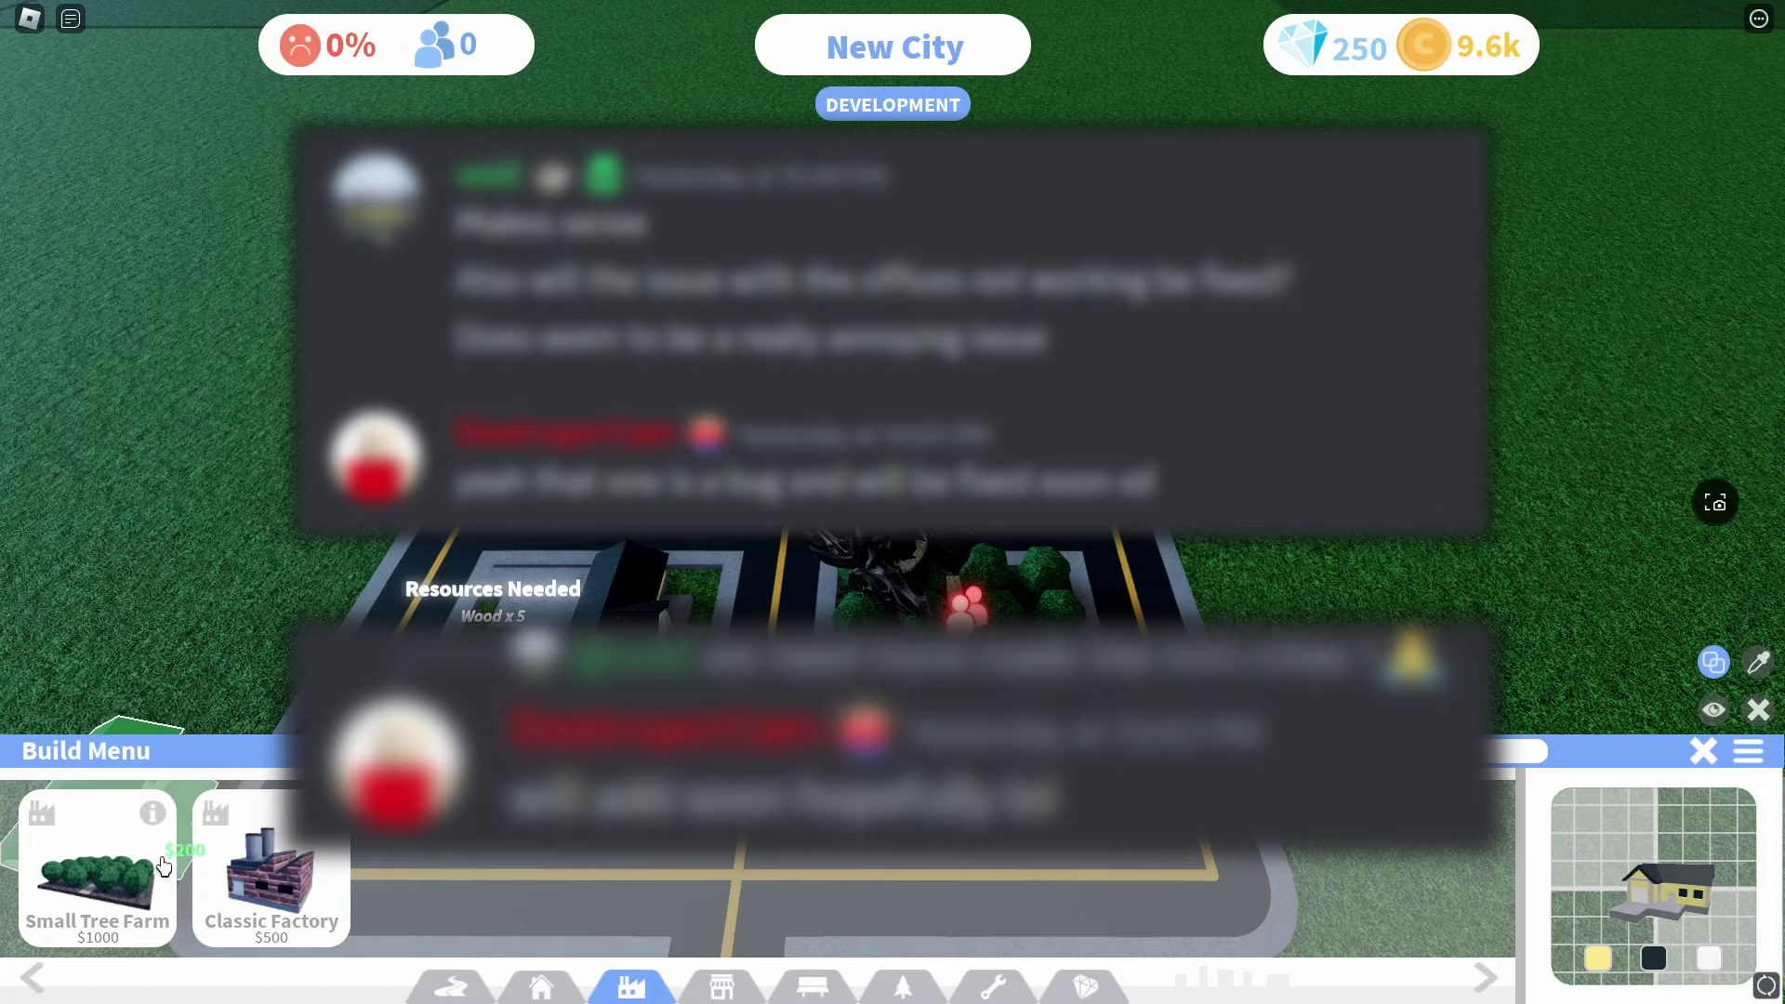
pyautogui.click(145, 882)
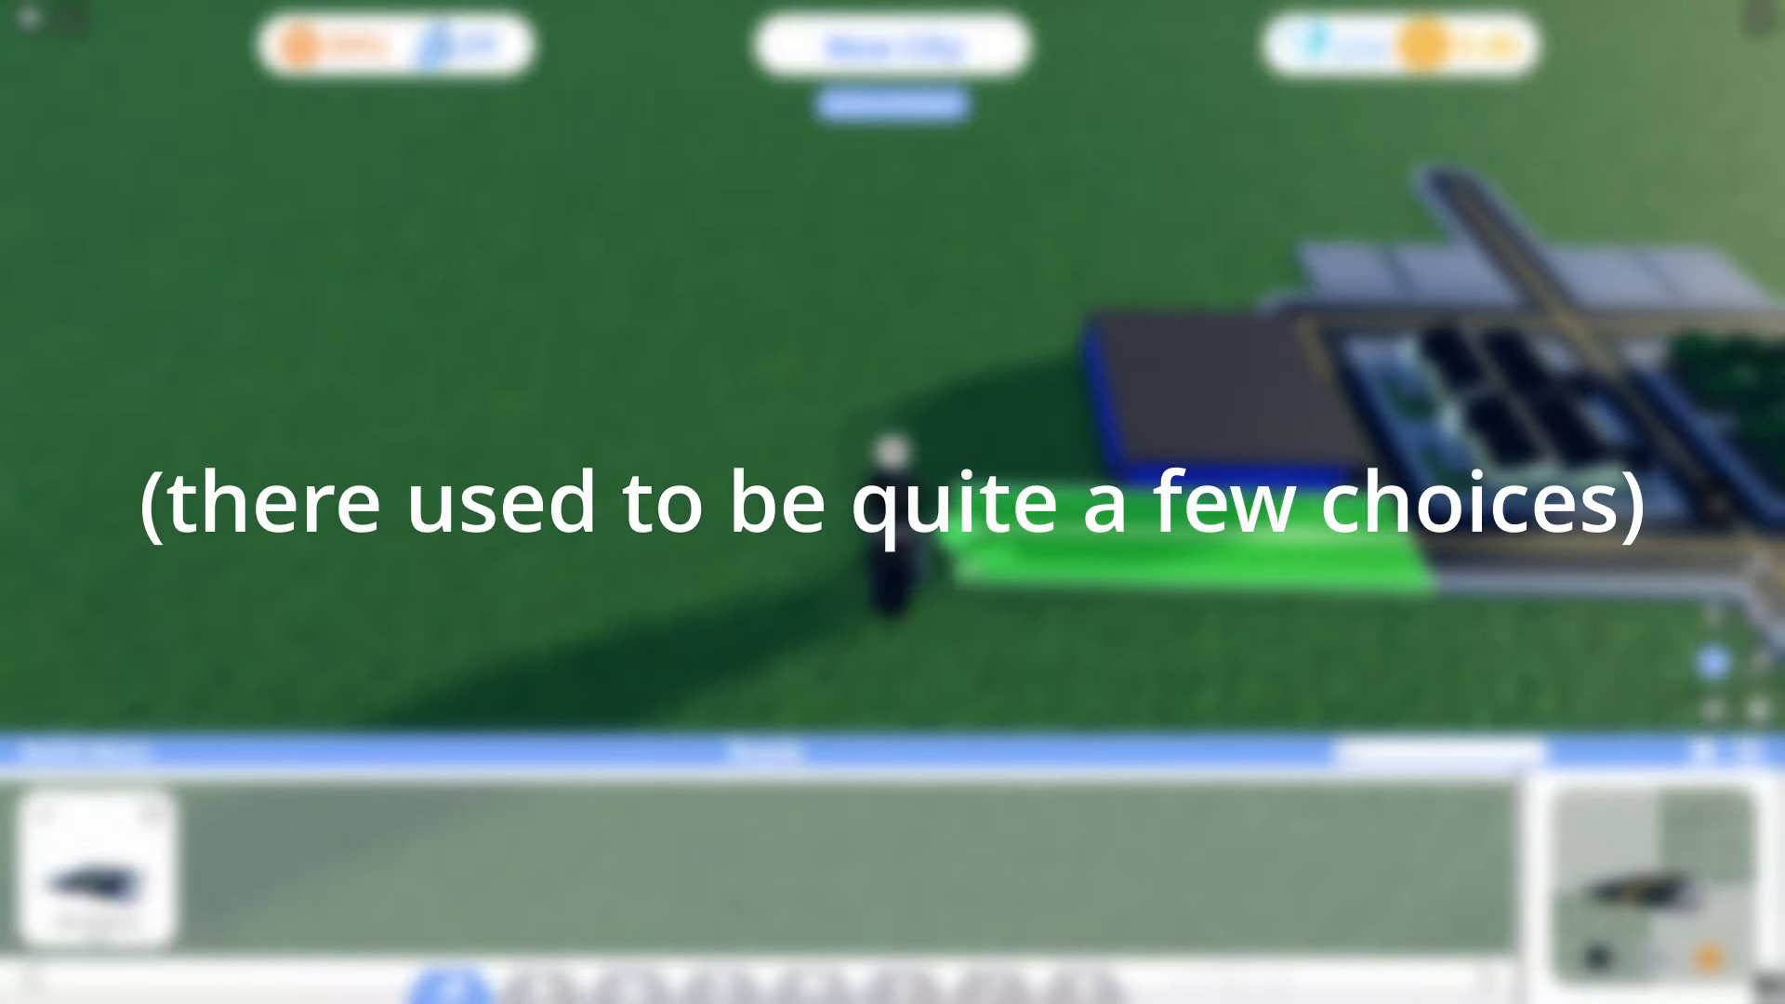
# Reposition the avatar and rotate the roadway piece to run vertically
pyautogui.press('d')
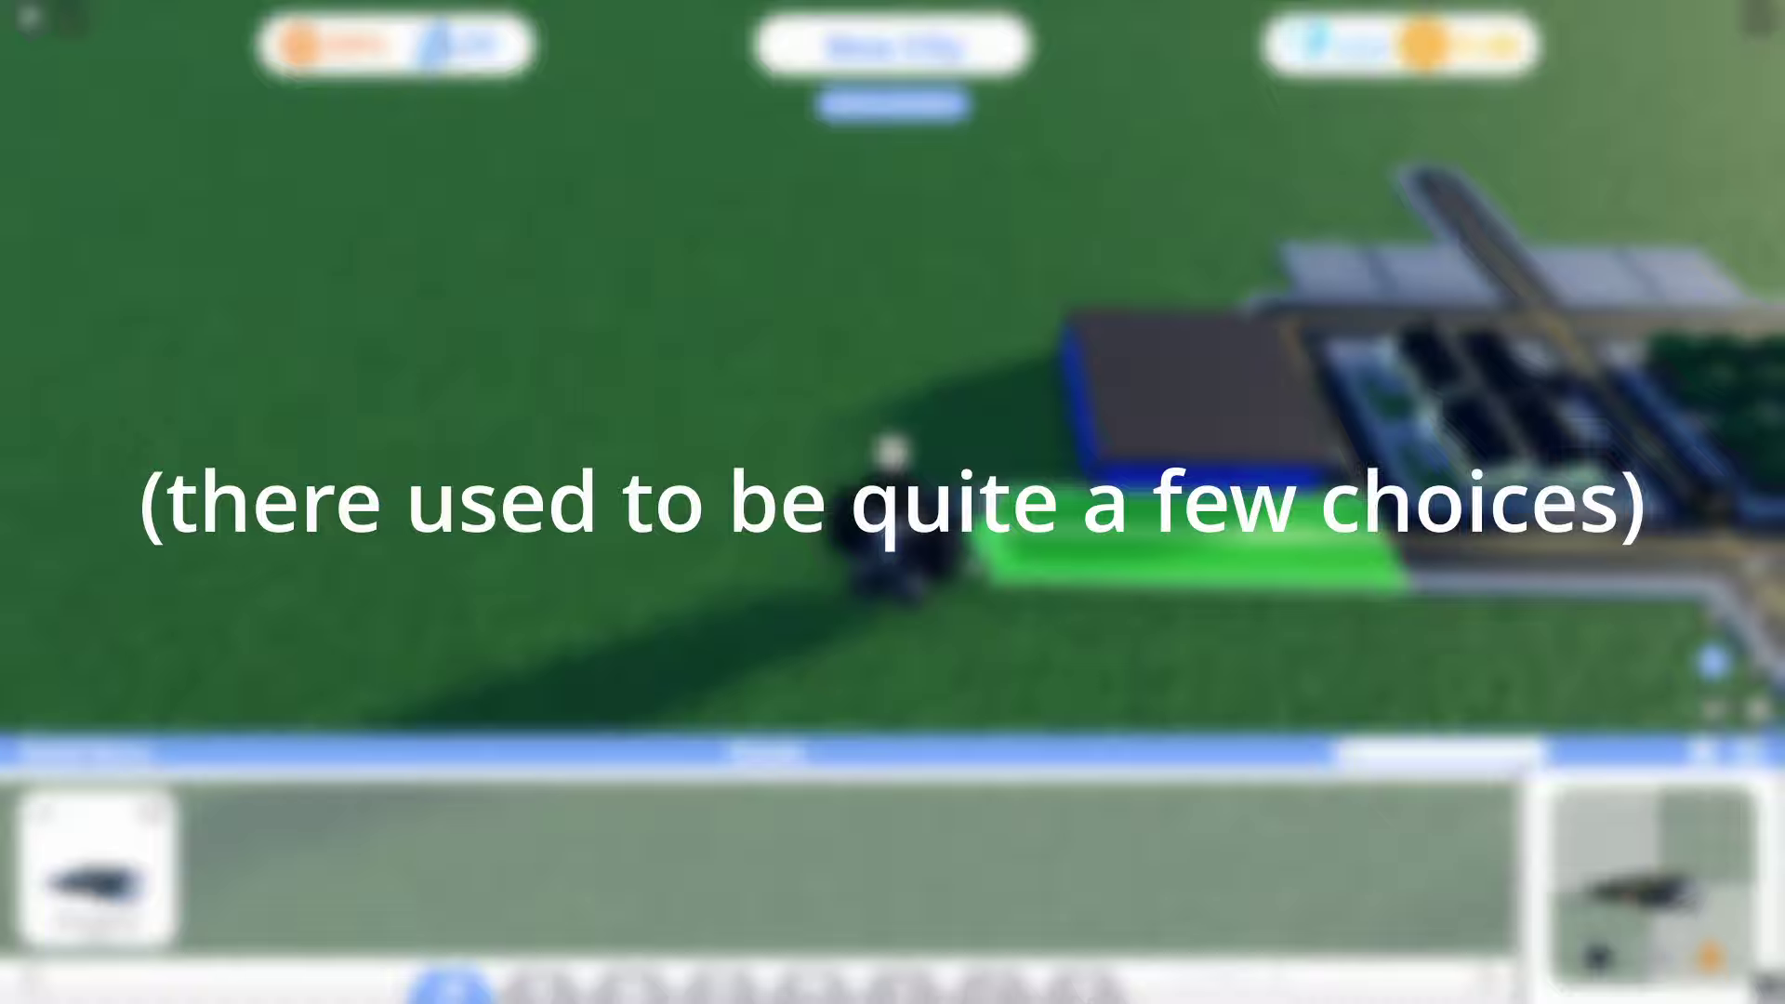
pyautogui.press('r')
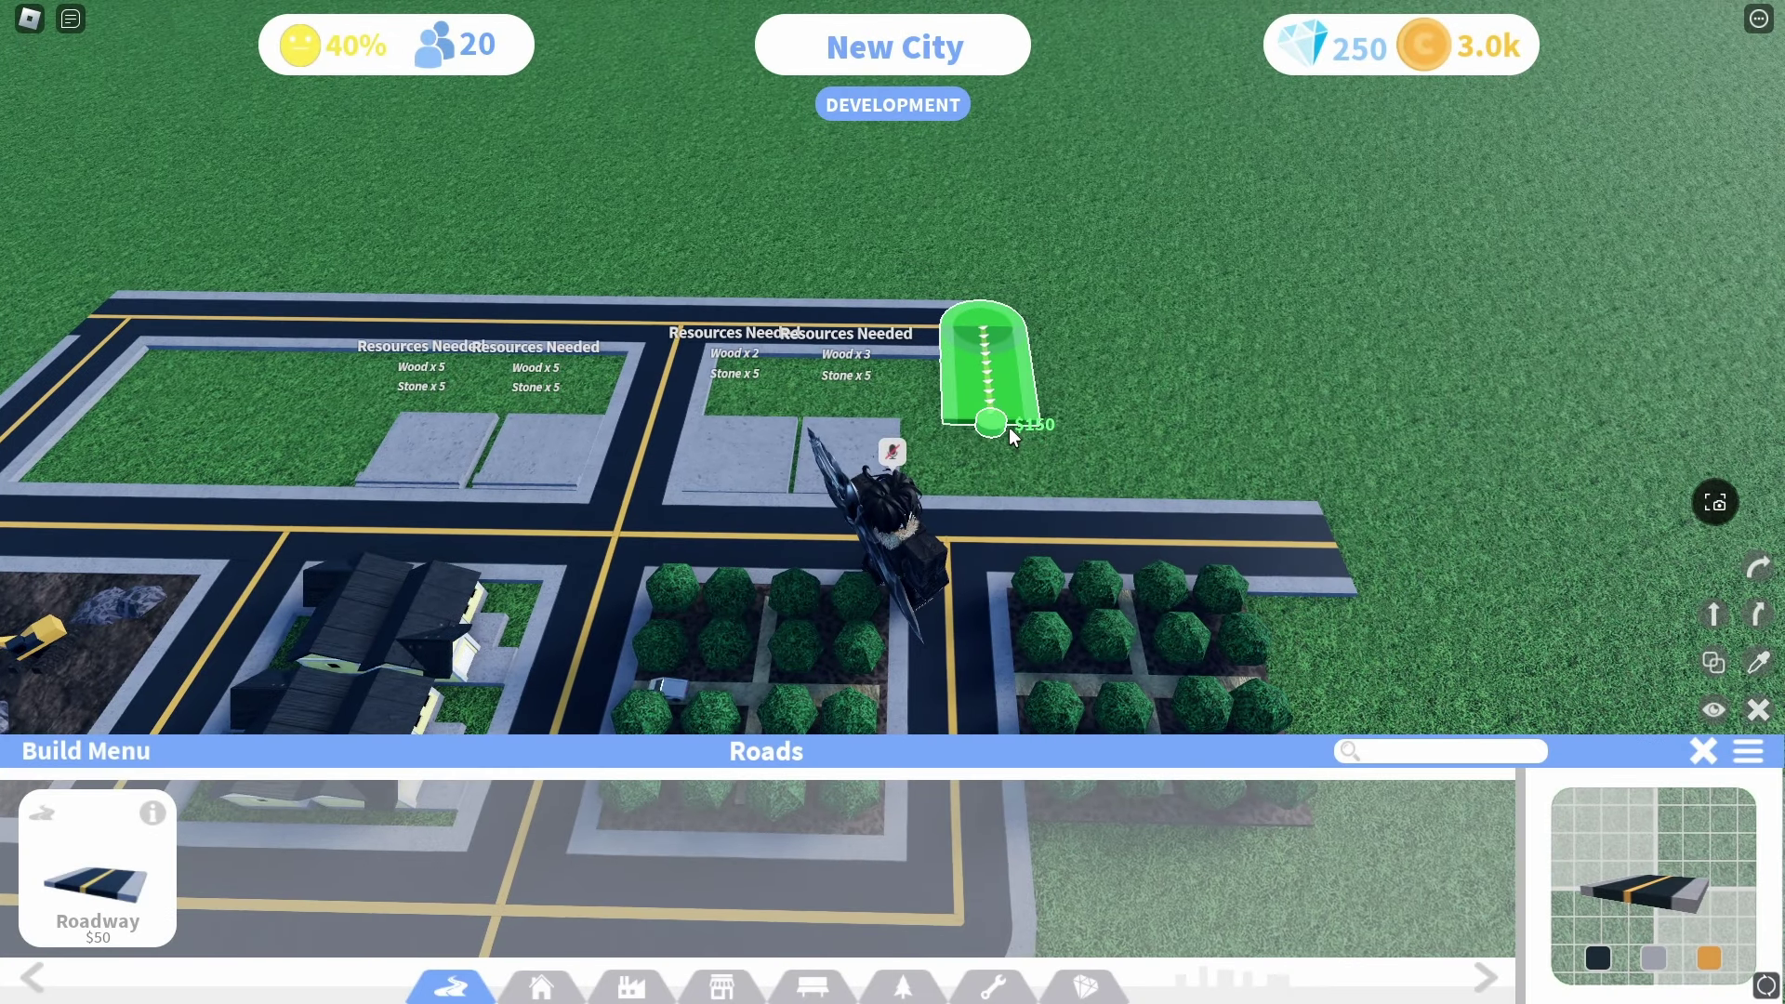
# Extend the top road and lay a vertical roadway from the middle street up to it
pyautogui.click(1008, 427)
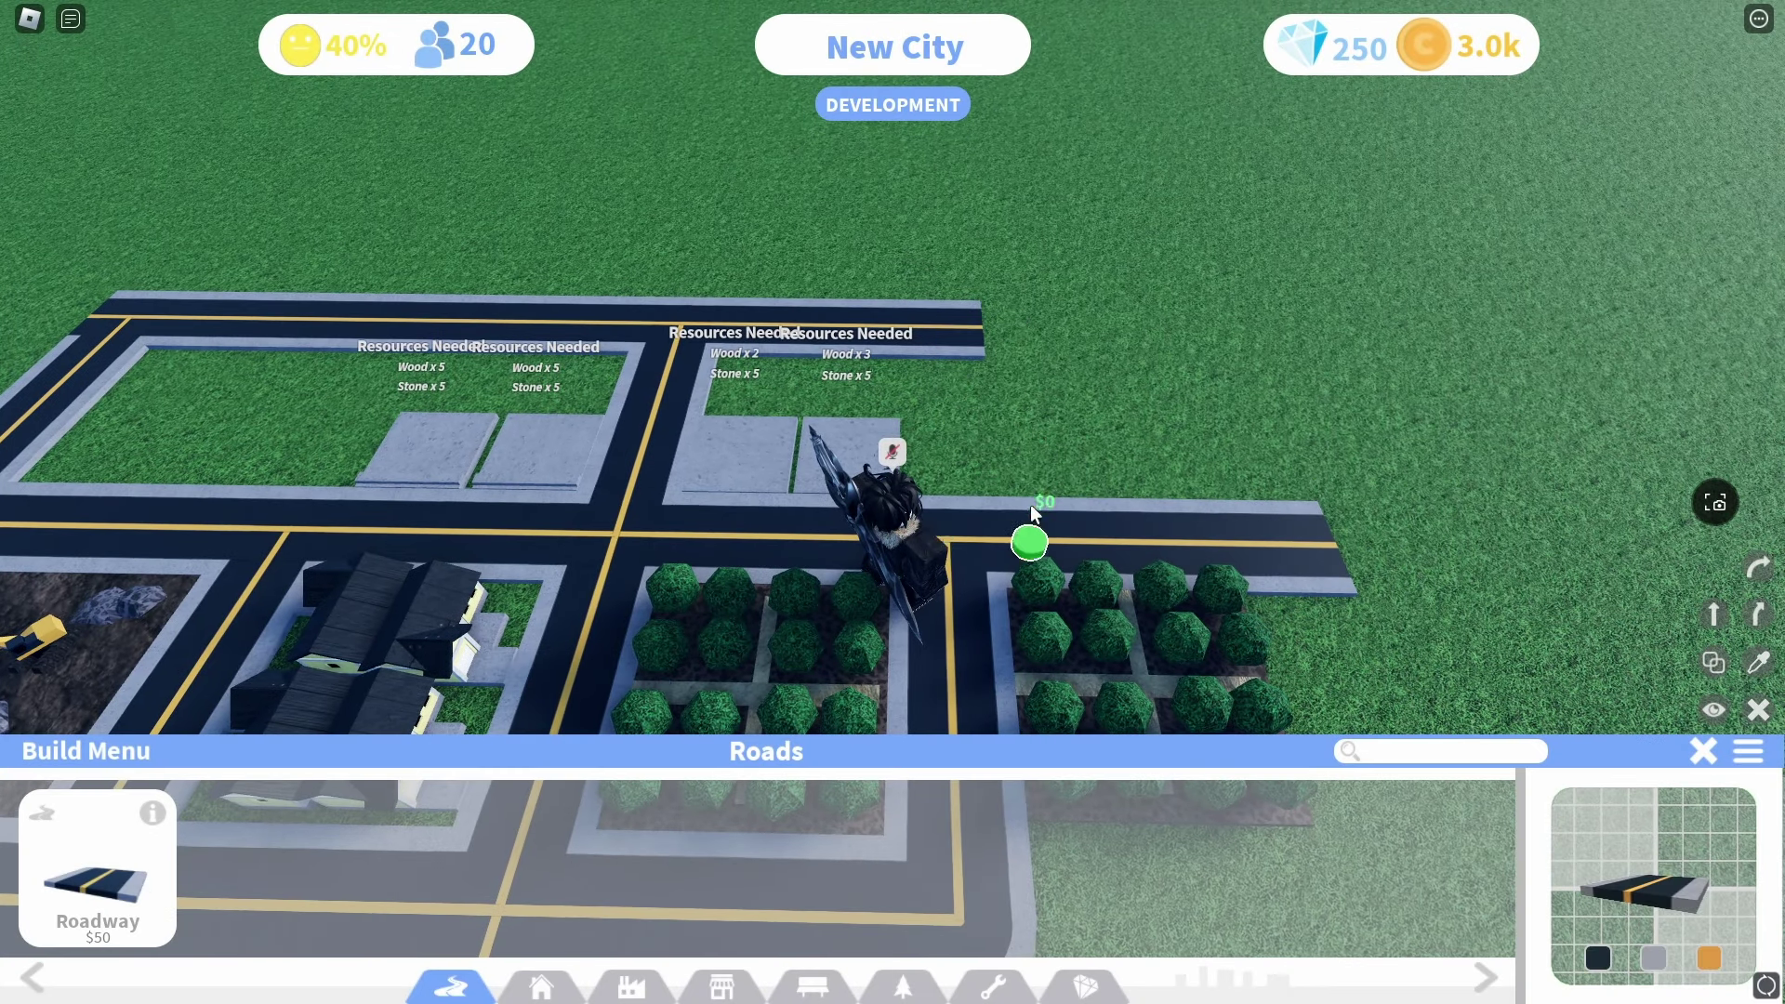
pyautogui.click(1022, 531)
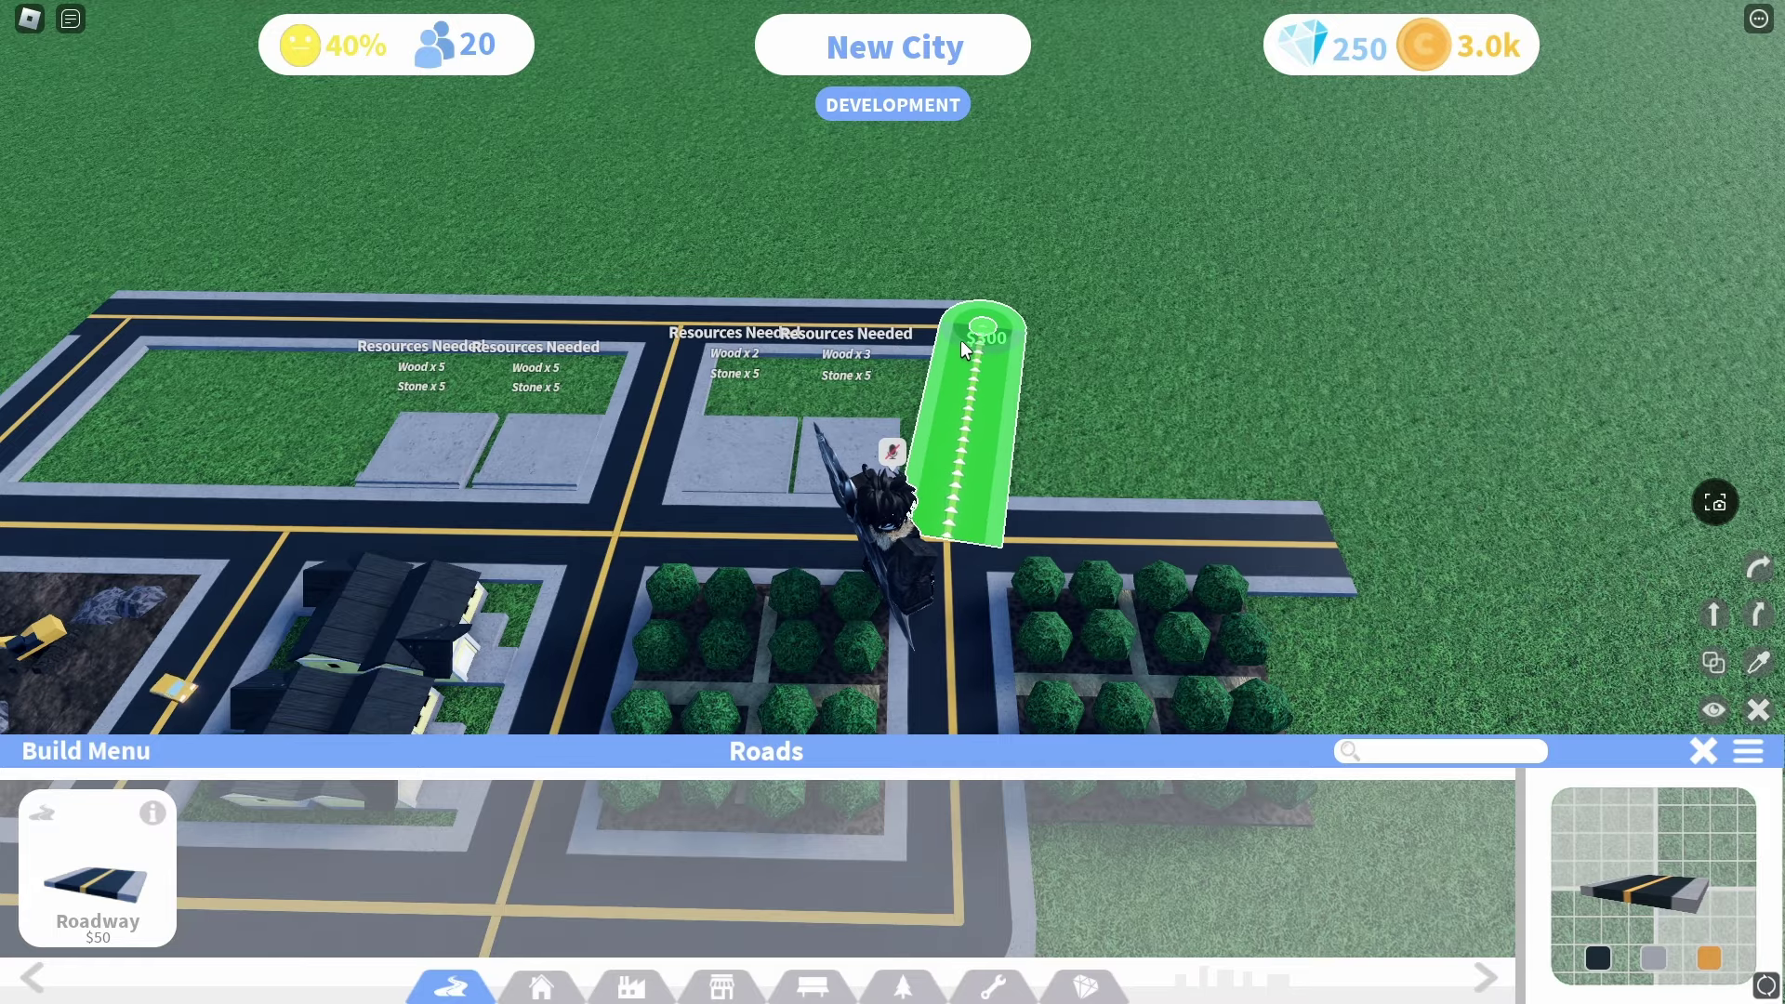
pyautogui.click(942, 339)
pyautogui.press('a')
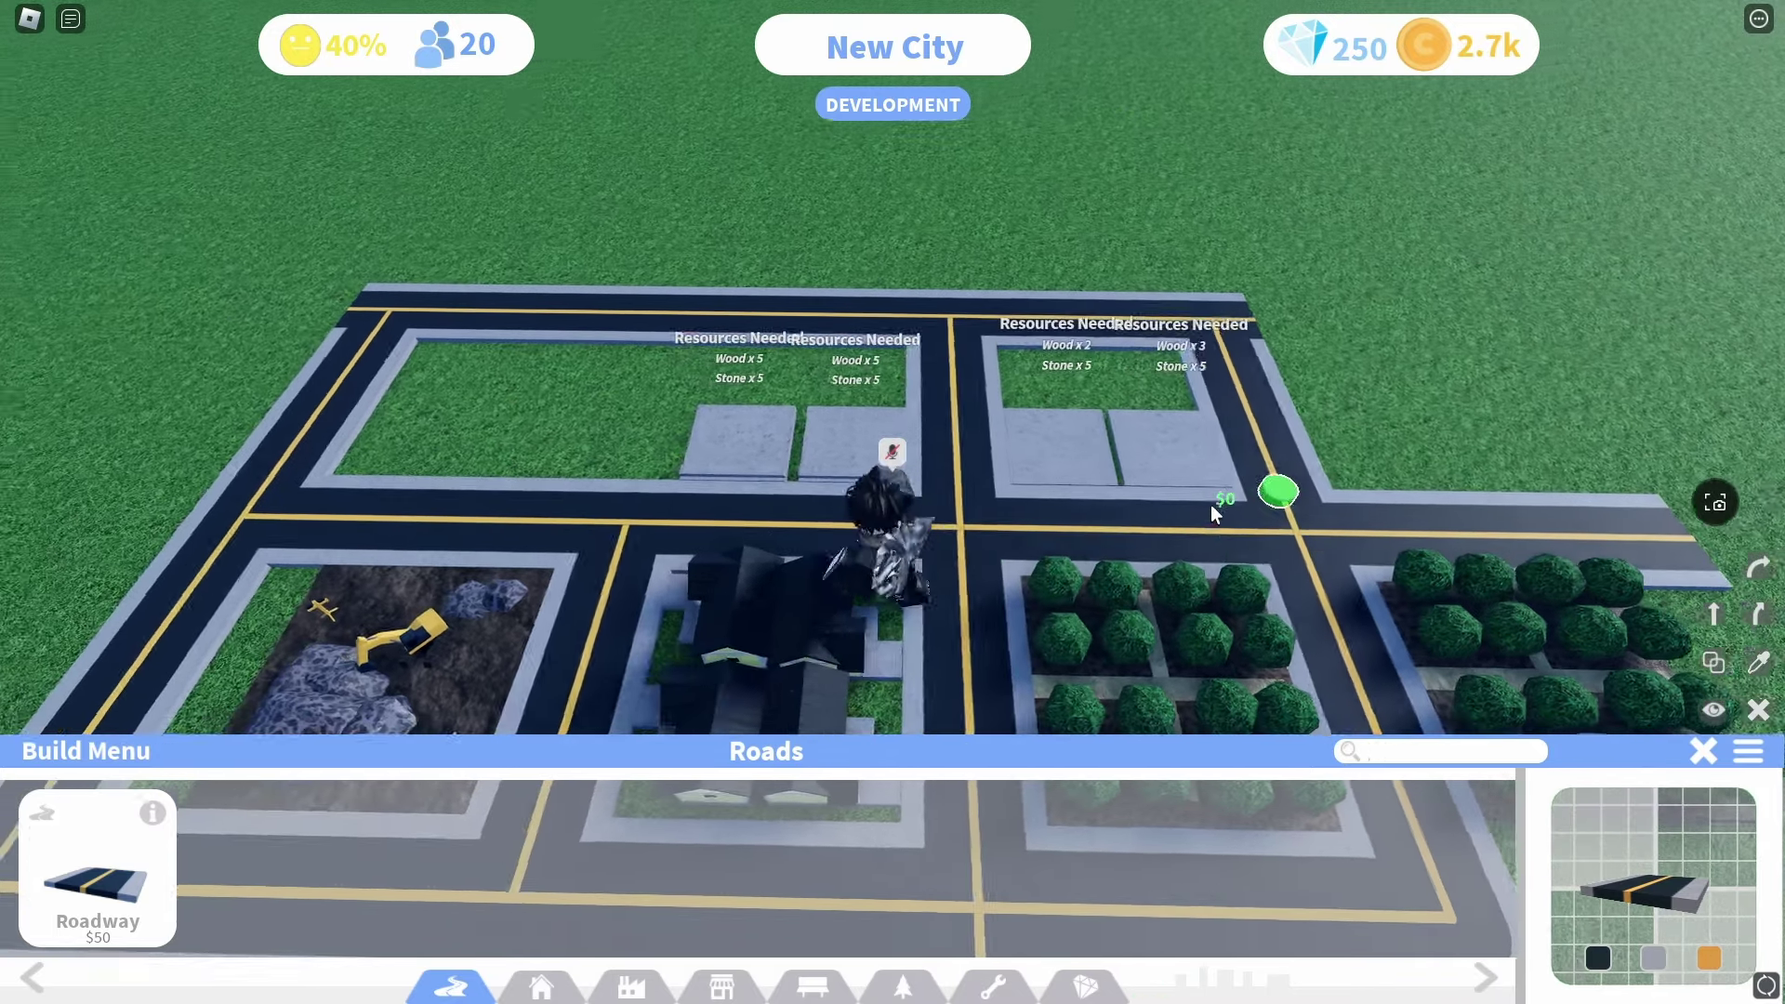
pyautogui.press('s')
pyautogui.press('d')
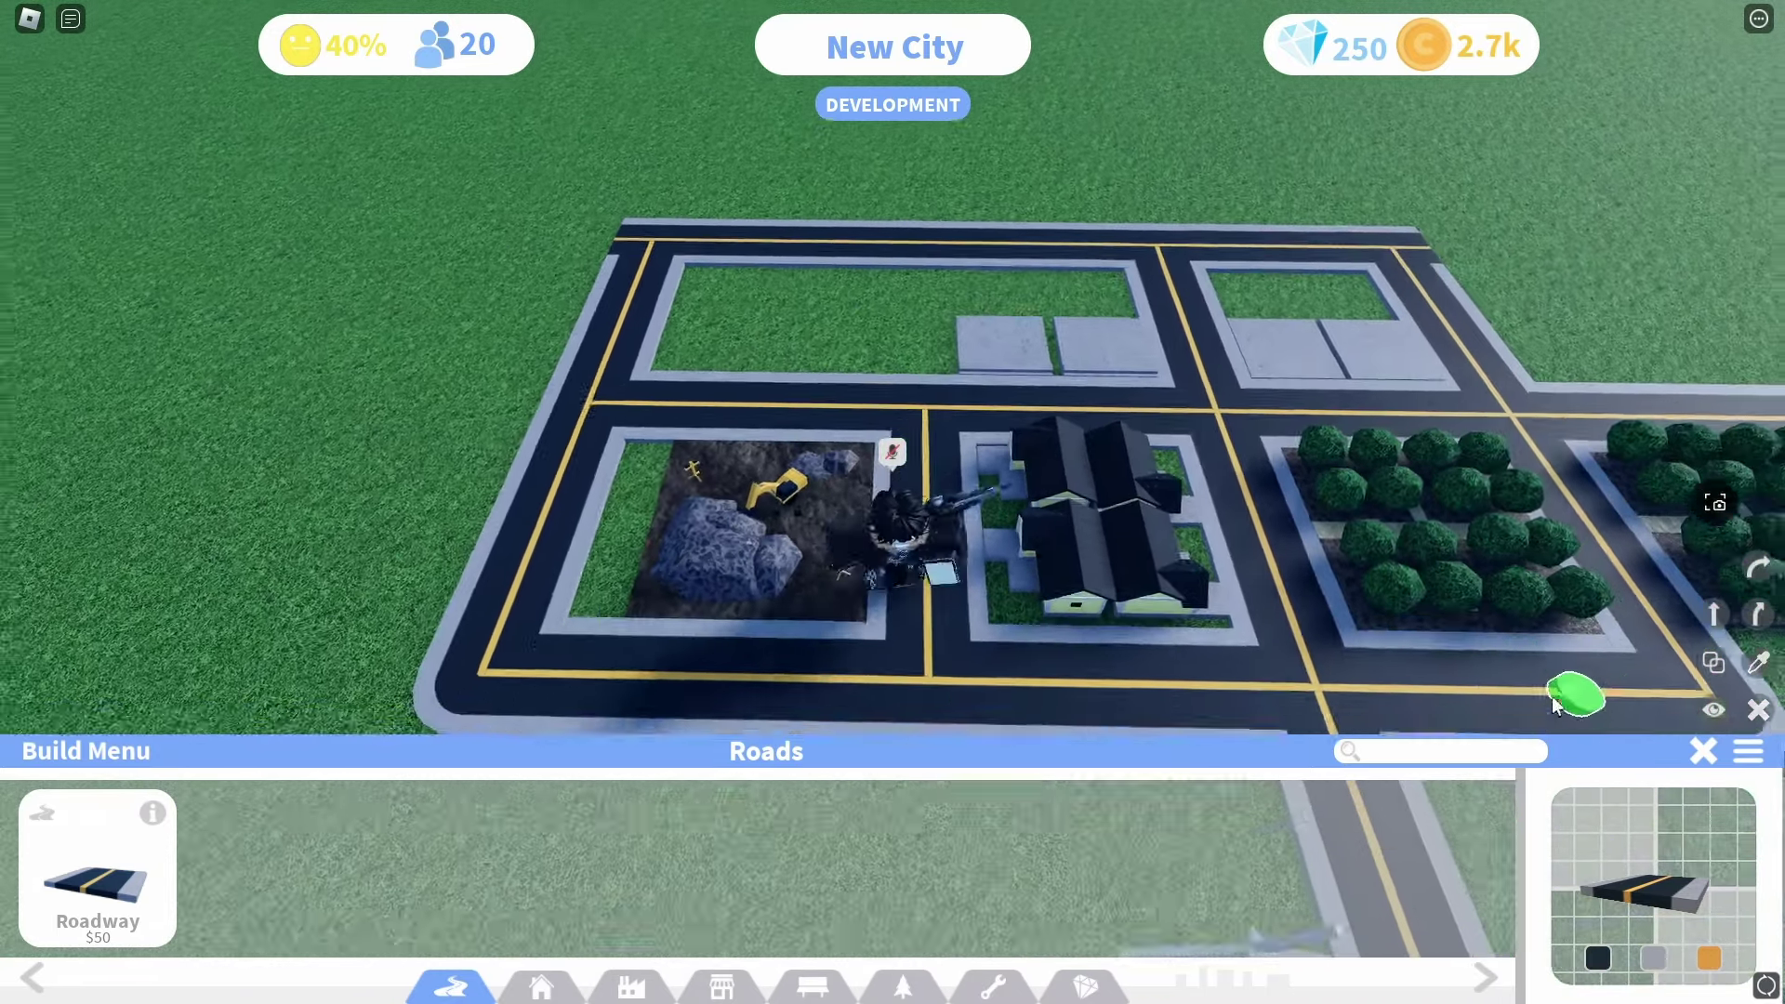